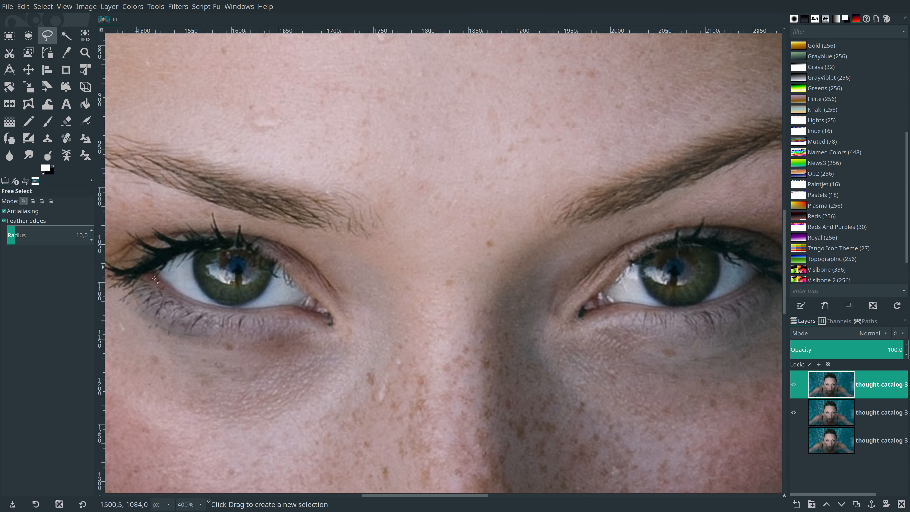
Outline the iris of the eye on the photo's left side with a closed free-form selection and commit it.
click(194, 504)
click(191, 369)
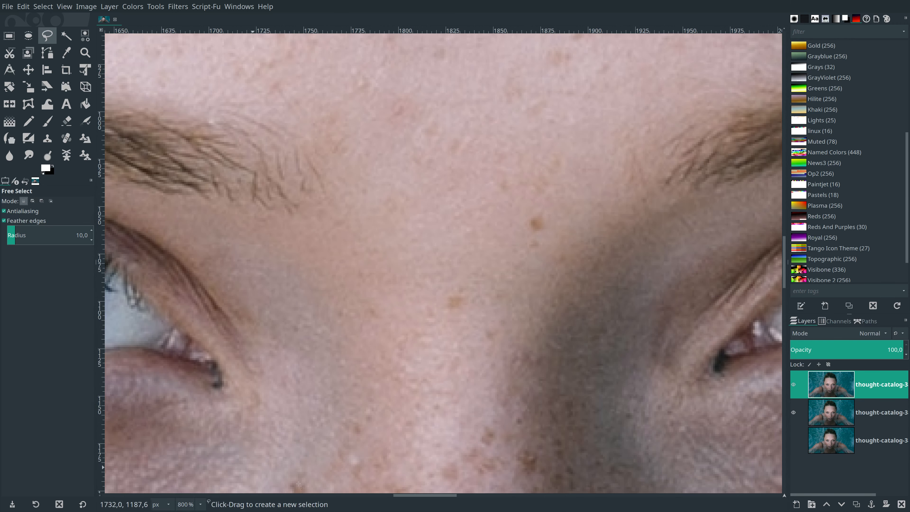
drag(404, 499, 361, 499)
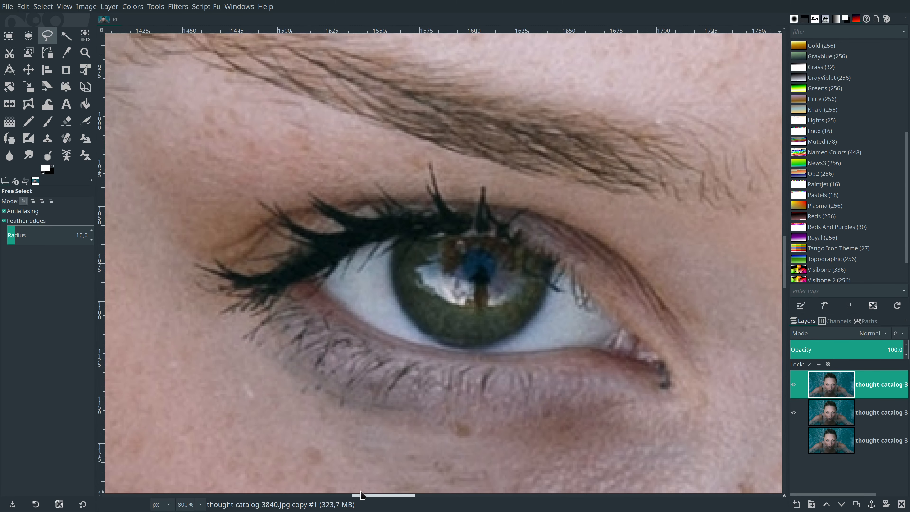
click(392, 248)
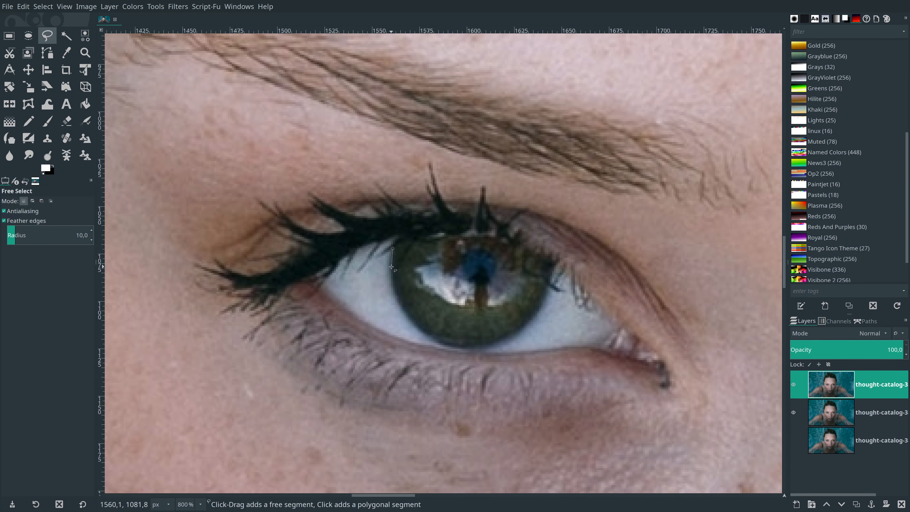
drag(391, 267, 393, 290)
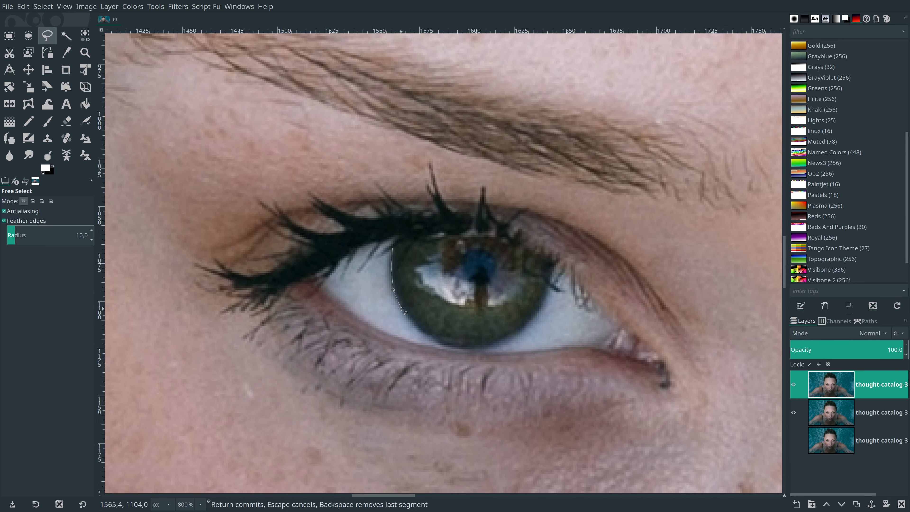
click(415, 326)
click(483, 346)
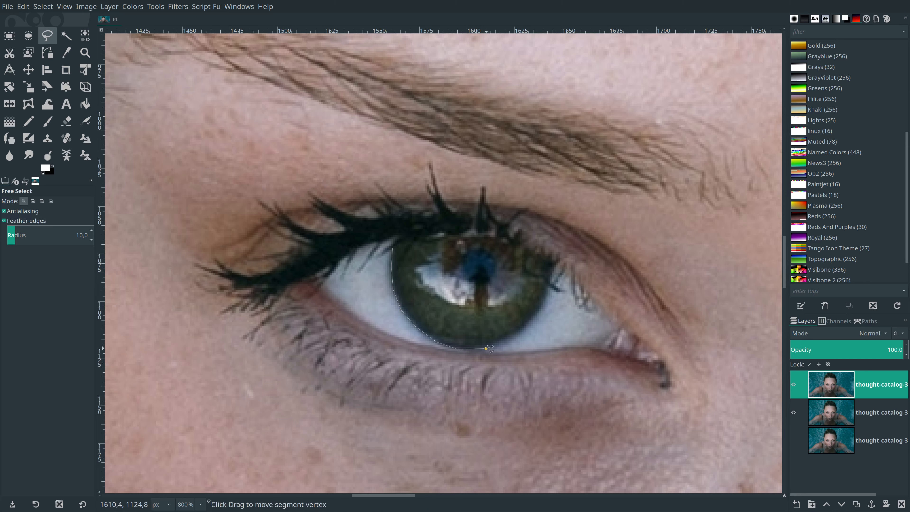
click(505, 343)
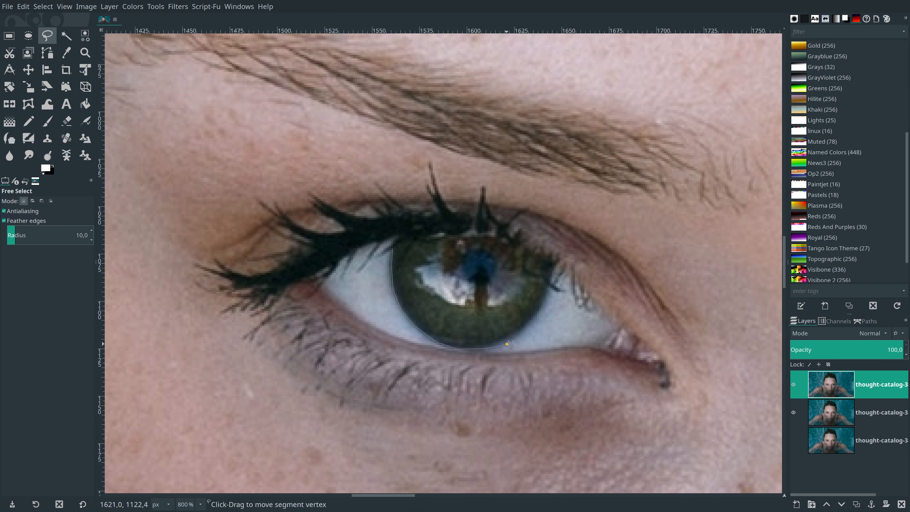
click(541, 308)
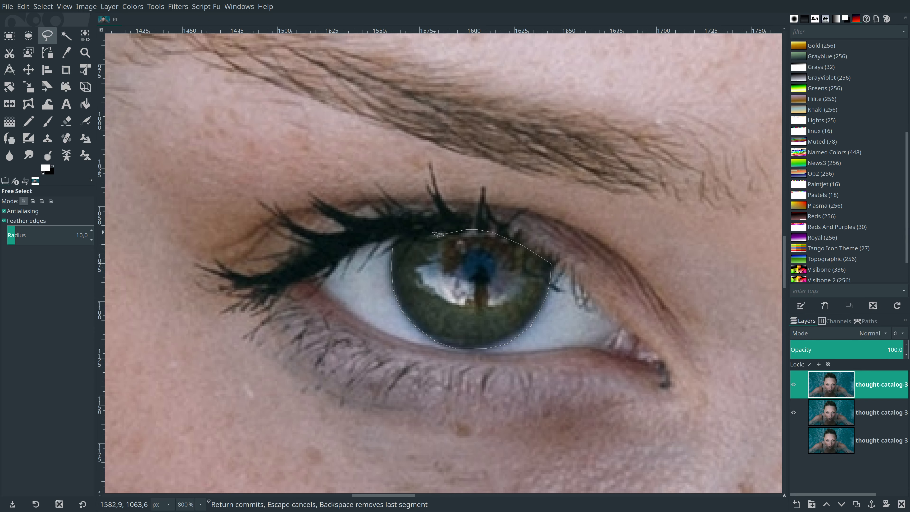
click(414, 234)
click(392, 249)
key(Return)
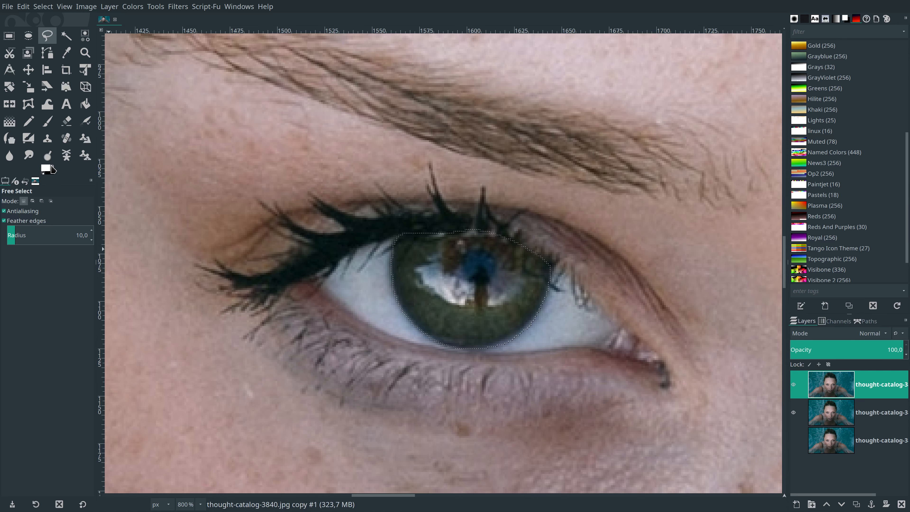
Make black the foreground colour and add the iris of the other eye to the current selection with a free-form outline.
click(51, 167)
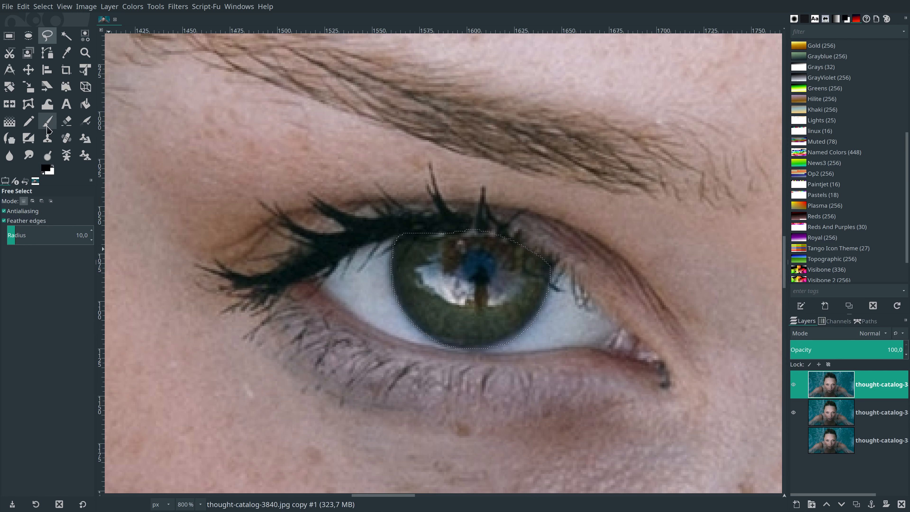
click(33, 203)
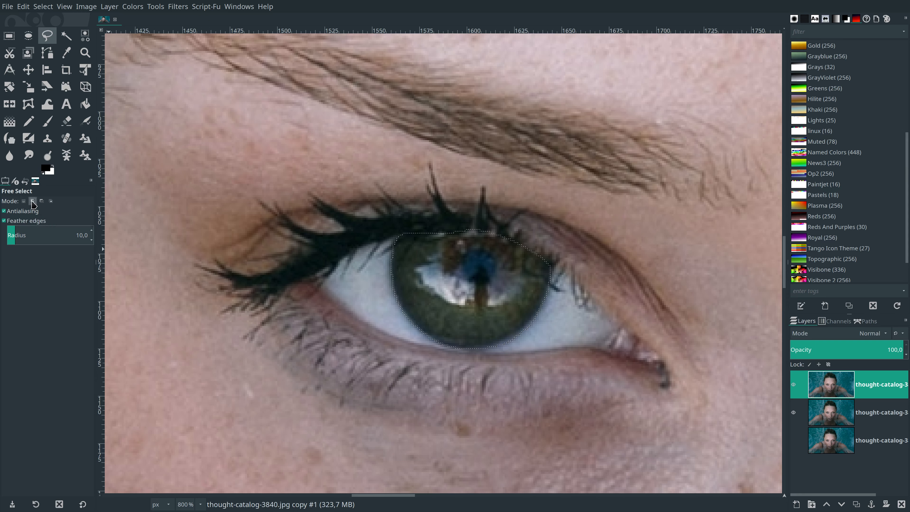
drag(388, 495, 469, 499)
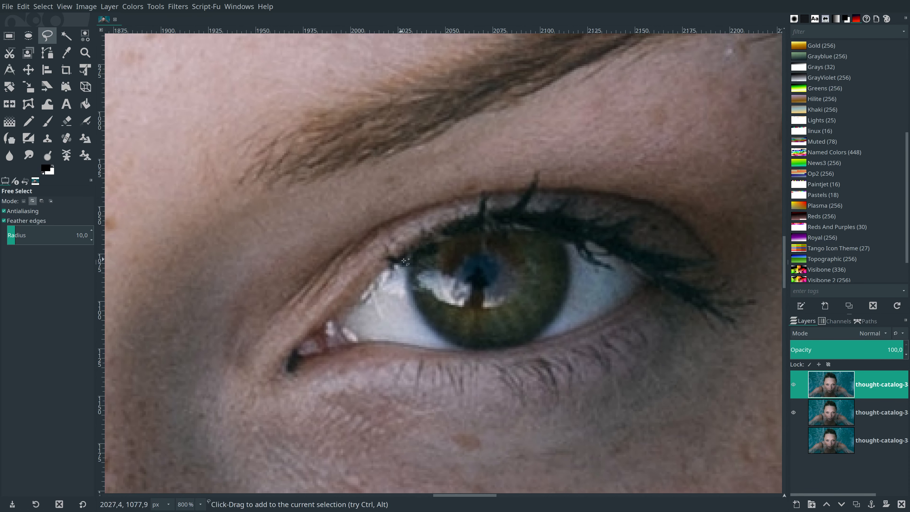
click(407, 265)
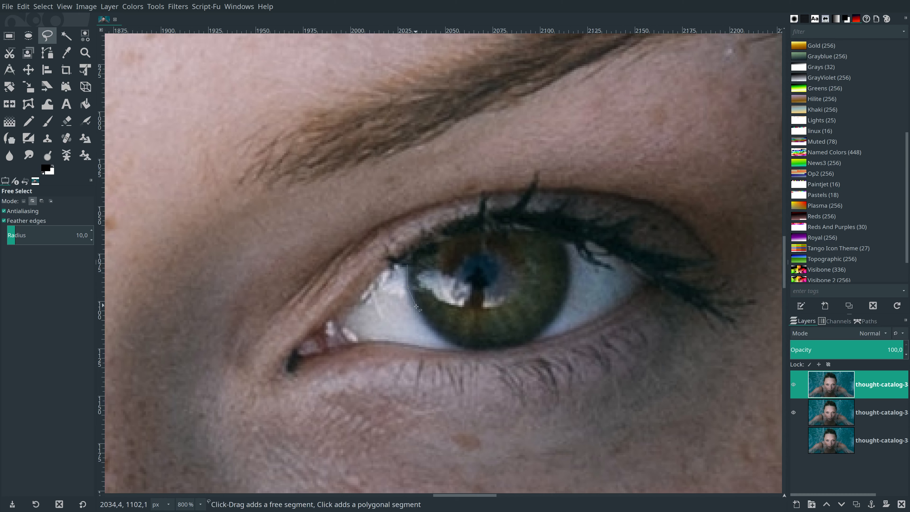
drag(415, 312, 432, 329)
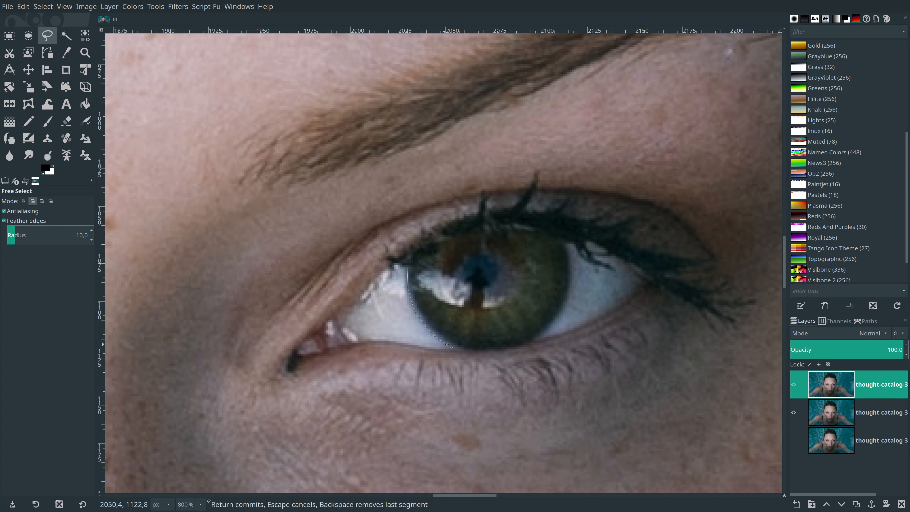
click(490, 350)
drag(572, 289, 573, 288)
click(563, 234)
click(428, 242)
click(416, 247)
click(408, 265)
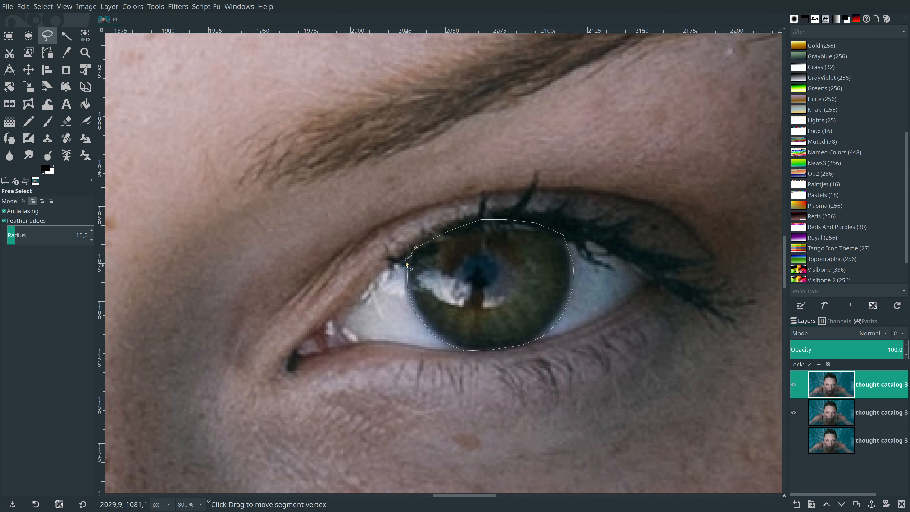
double_click(412, 289)
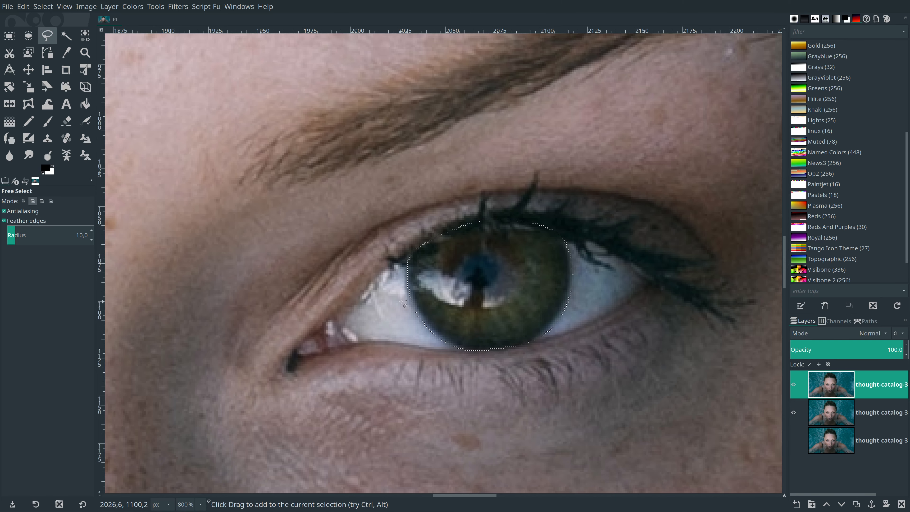
Copy both selected irises and paste them as a floating selection above the photo layers.
key(shift+ctrl+j)
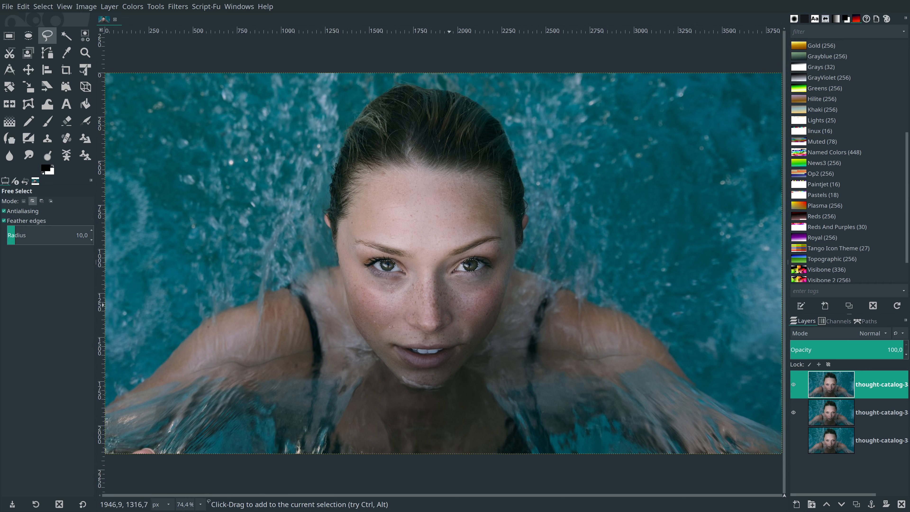
click(24, 8)
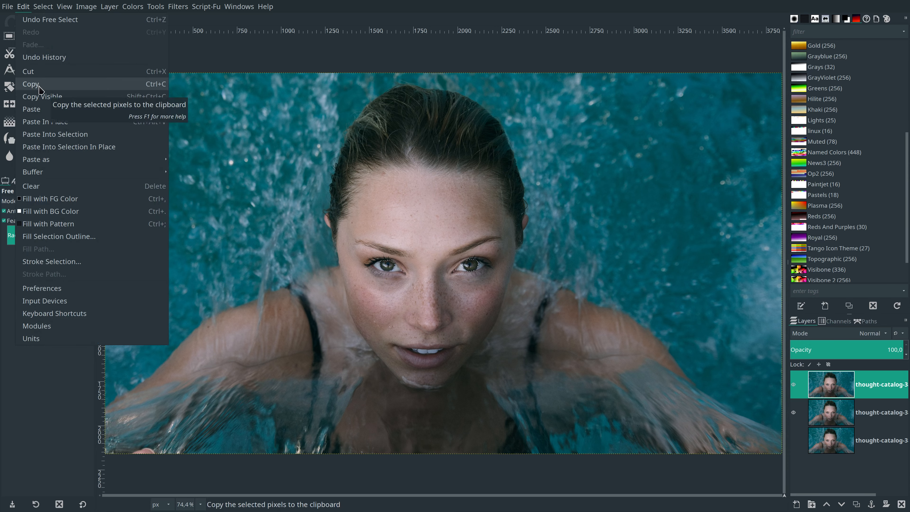
click(40, 88)
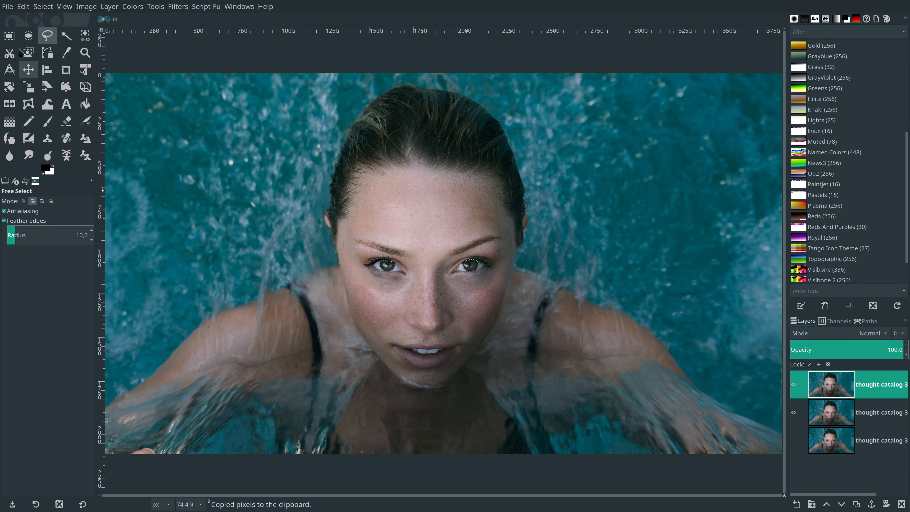
click(27, 9)
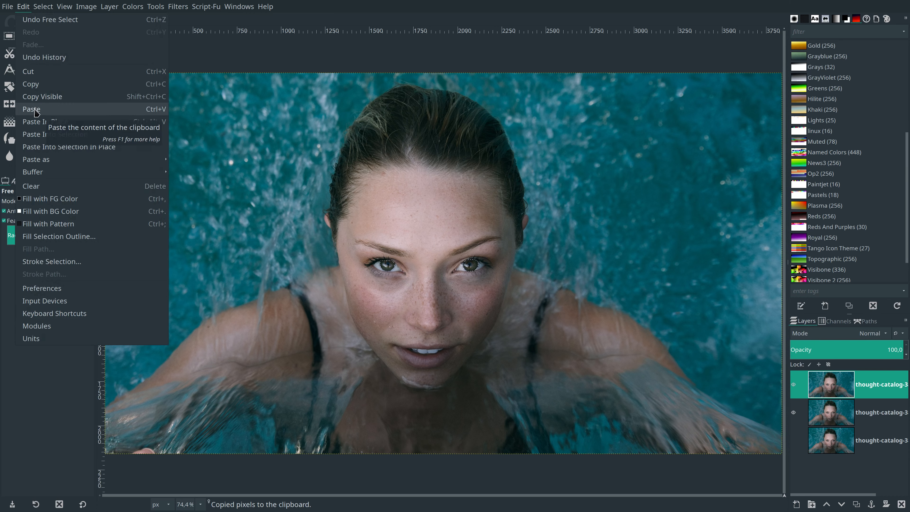
click(36, 110)
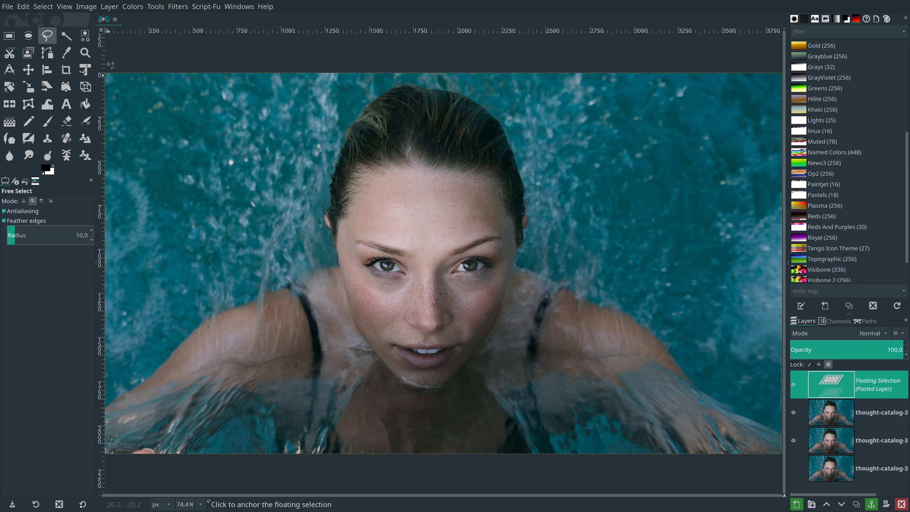
Start Reinhard 2005 tone mapping on the pasted irises and set its brightness to -65.
click(131, 7)
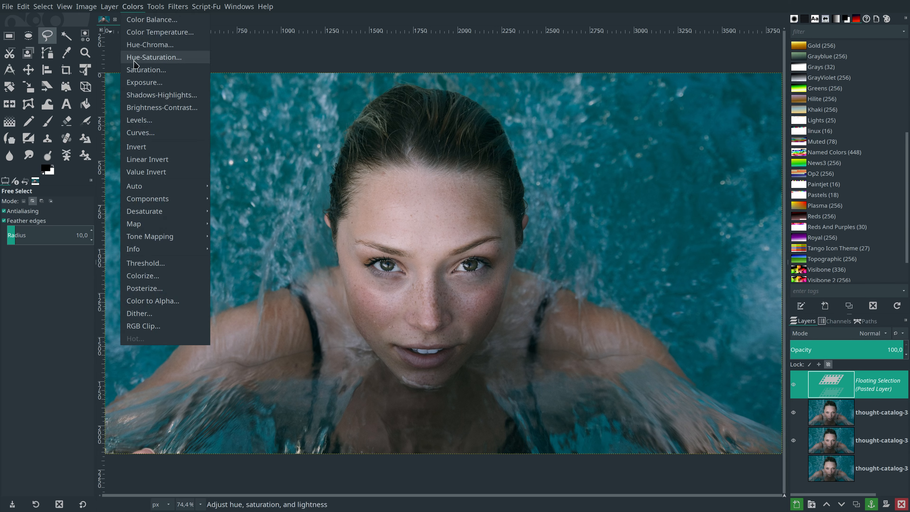
mouse_move(151, 240)
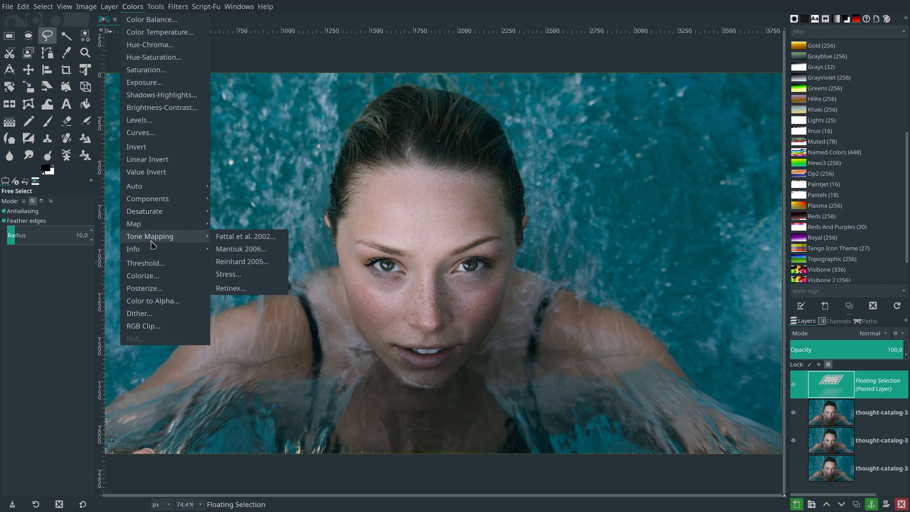
click(250, 261)
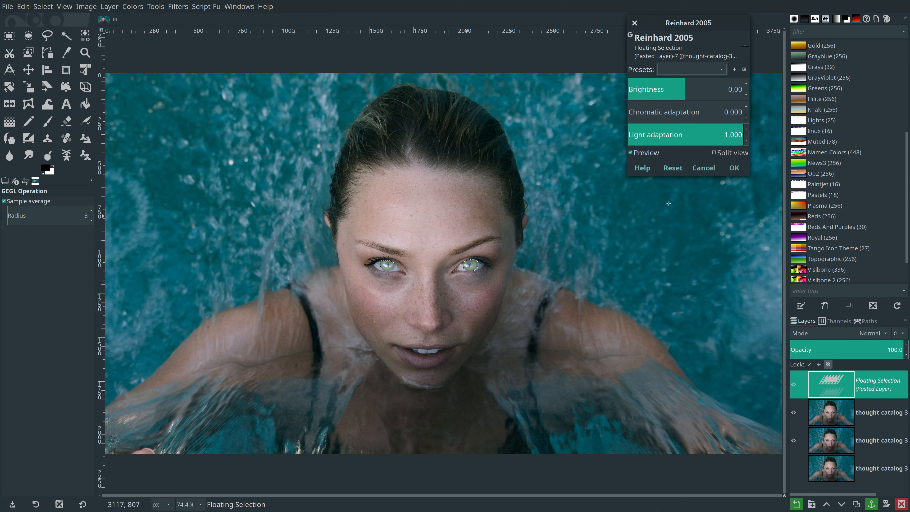
drag(719, 23, 717, 116)
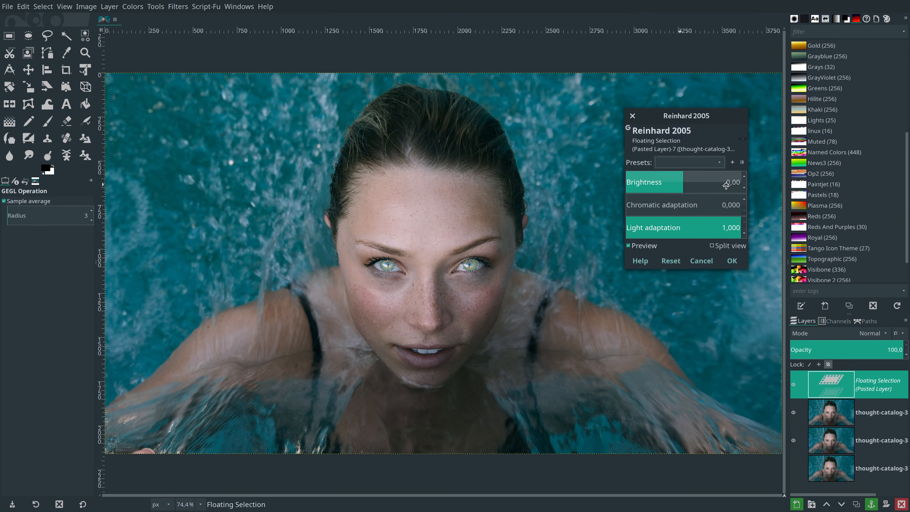
click(707, 183)
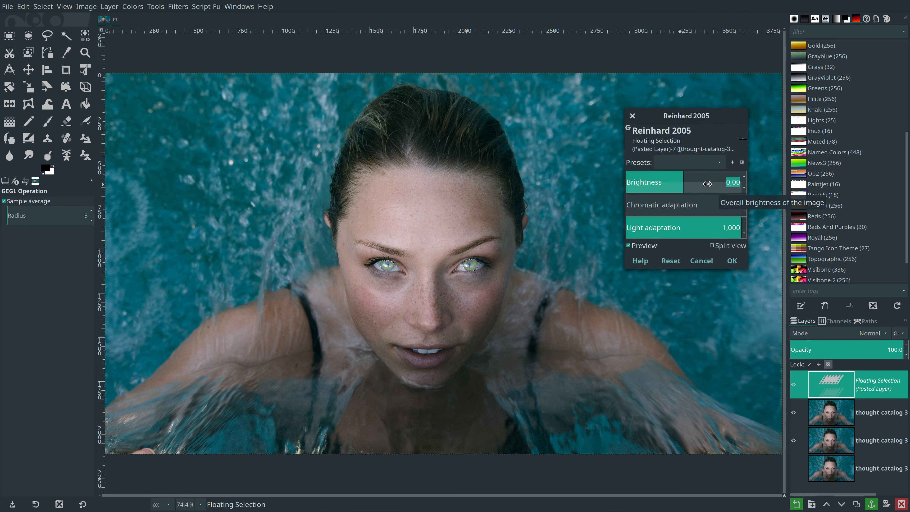
key(BackSpace)
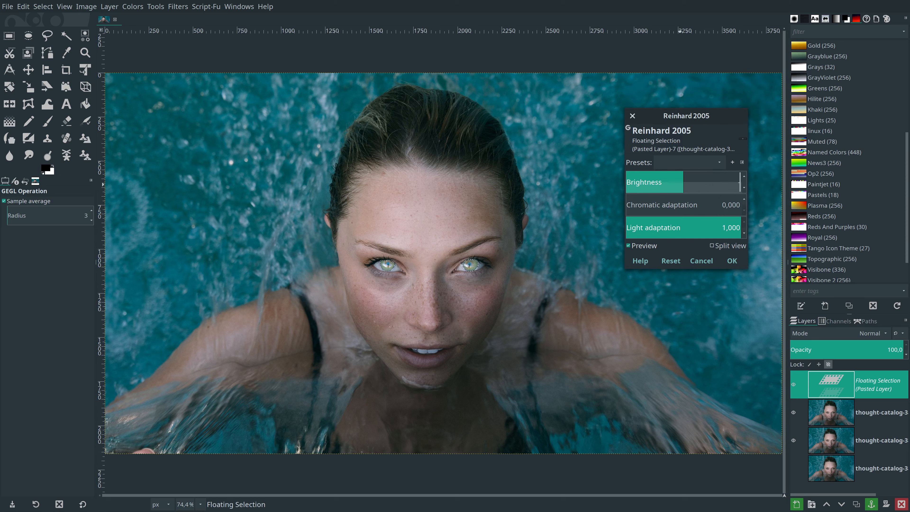
key(Return)
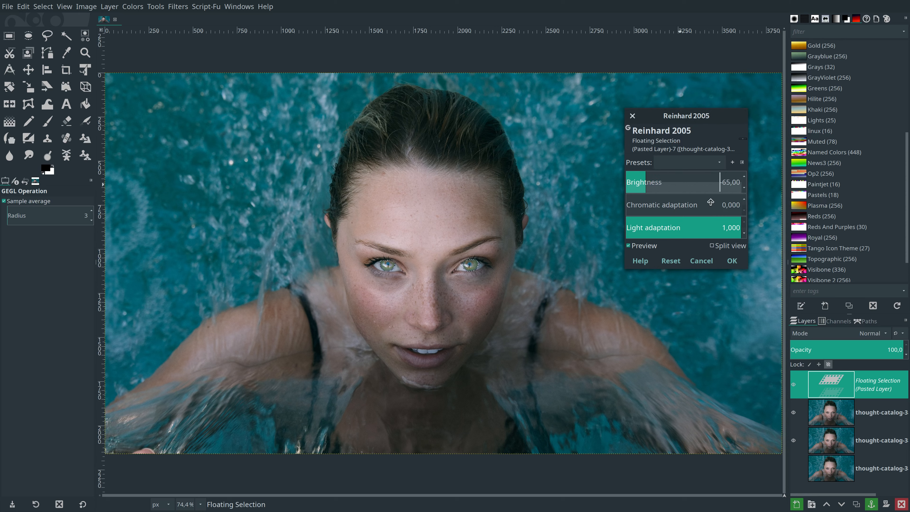
Set chromatic adaptation to 1 and light adaptation to 0.18, and apply the Reinhard 2005 tone mapping to the irises.
drag(665, 203, 740, 204)
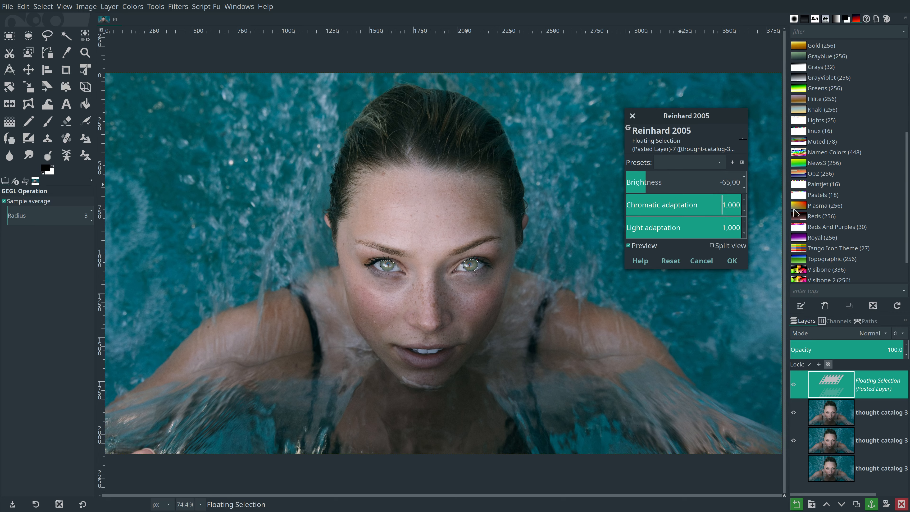
click(726, 237)
text(,18)
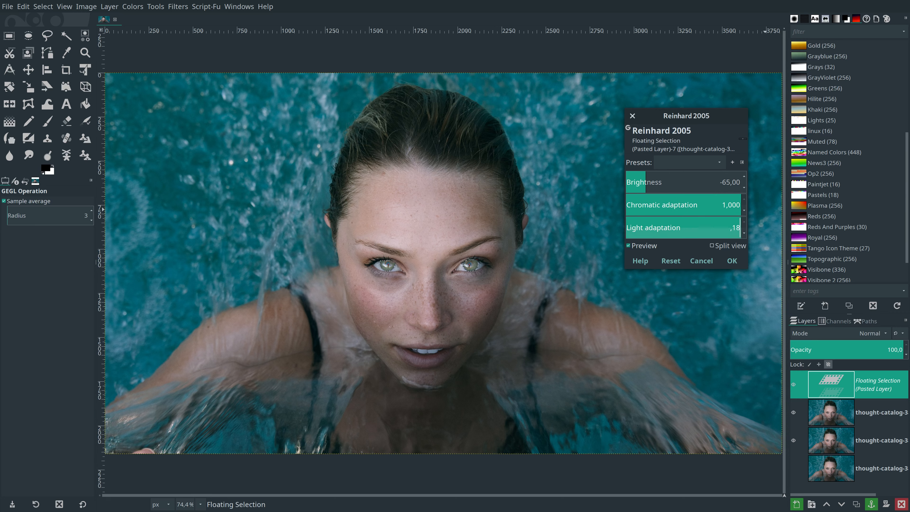
key(Return)
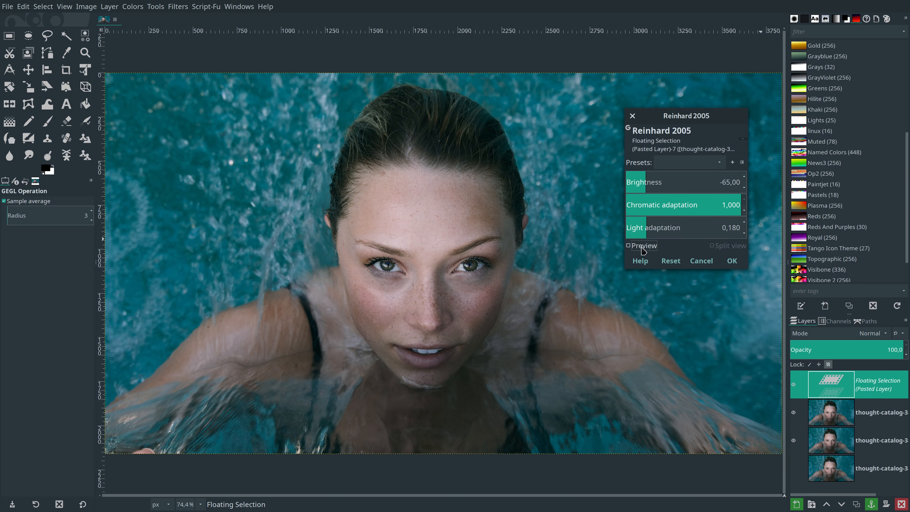
click(732, 260)
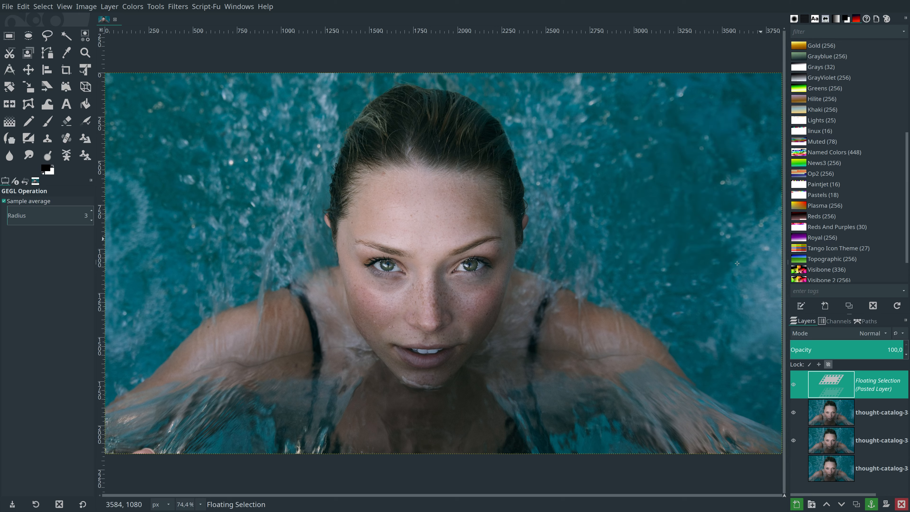
Apply the G'MIC Equalize Local Histograms filter from the Details group to the pasted irises with its default settings.
click(184, 11)
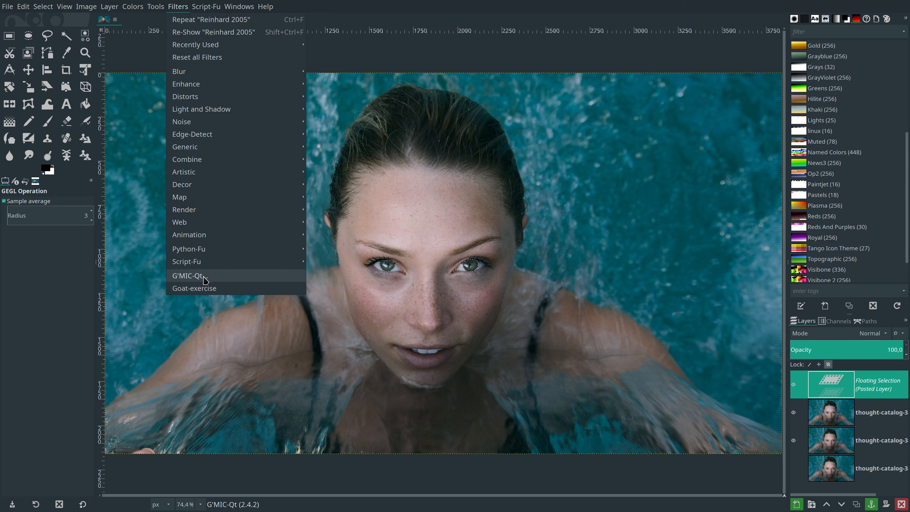
click(204, 276)
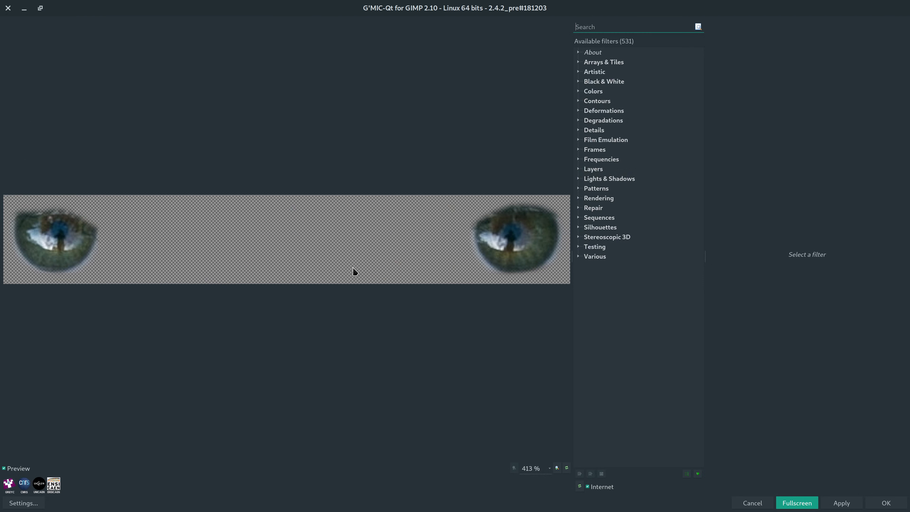
click(578, 130)
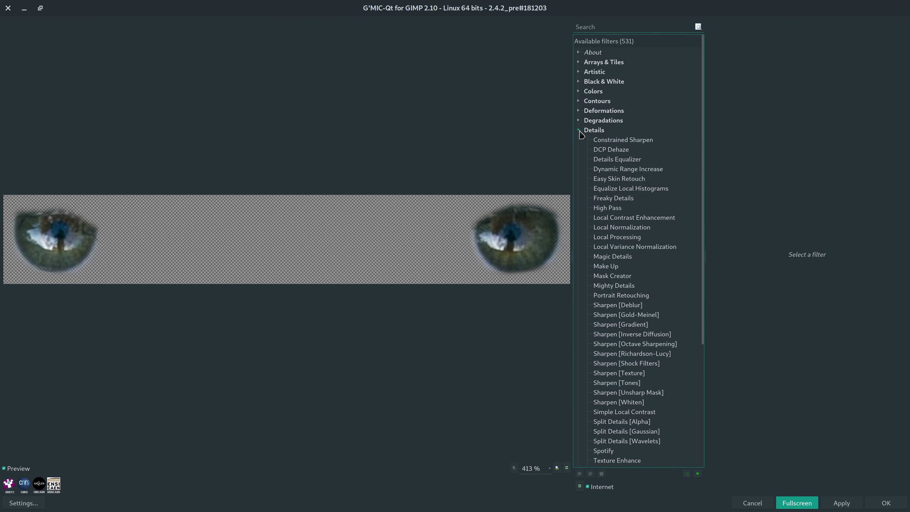
click(614, 190)
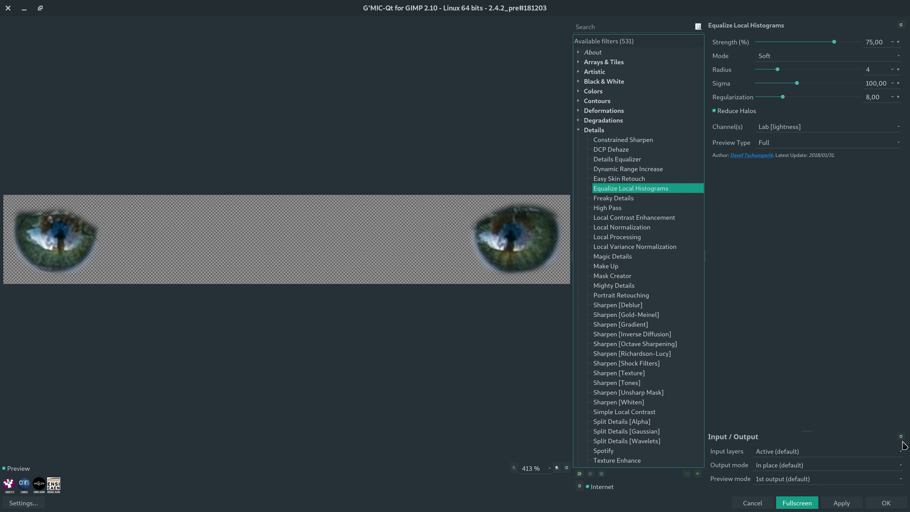
click(849, 502)
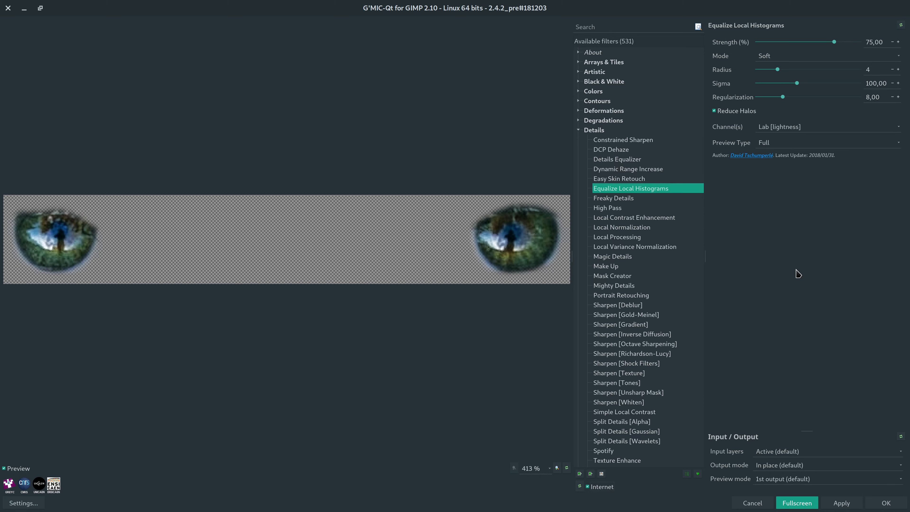
Apply Freaky Details and Sharpen [Tones] to the irises, both with their default settings.
click(608, 201)
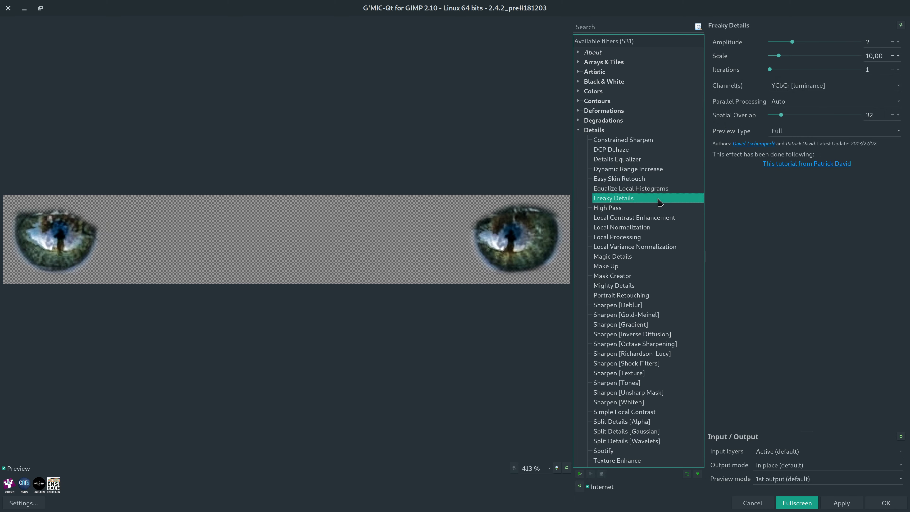
click(842, 502)
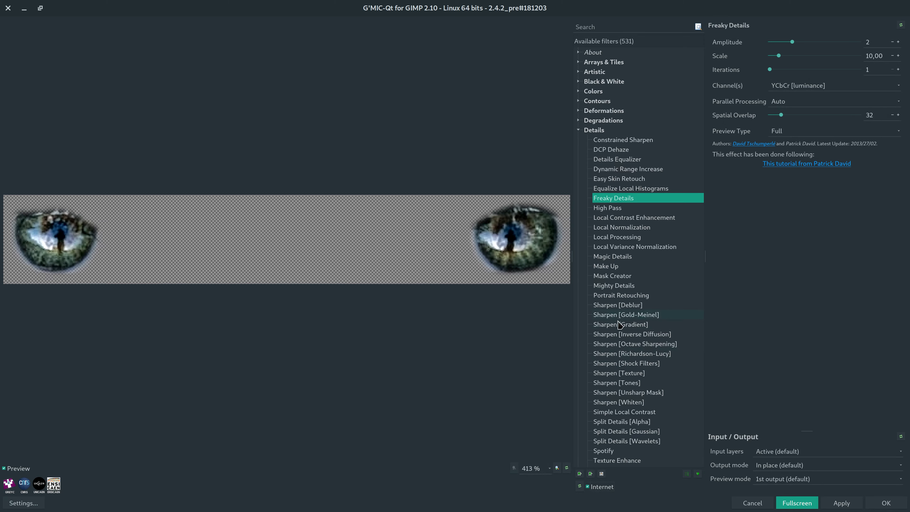
click(627, 384)
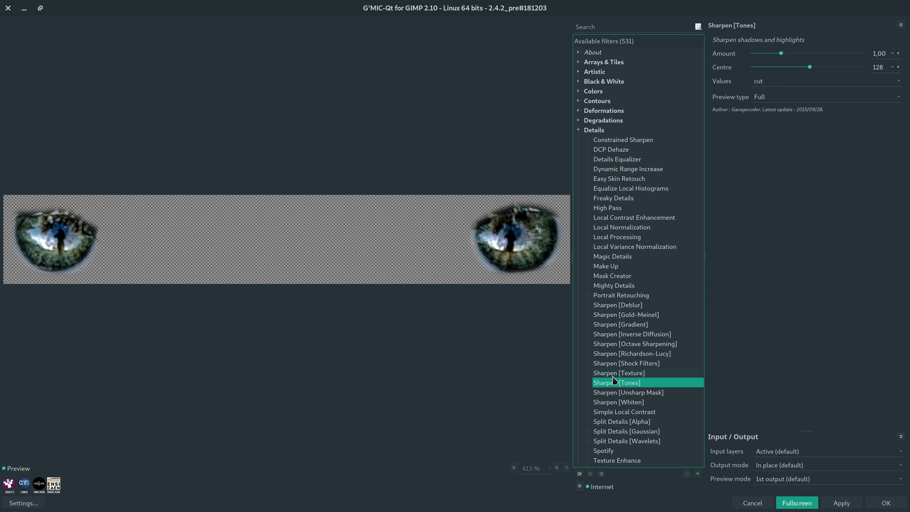
click(838, 503)
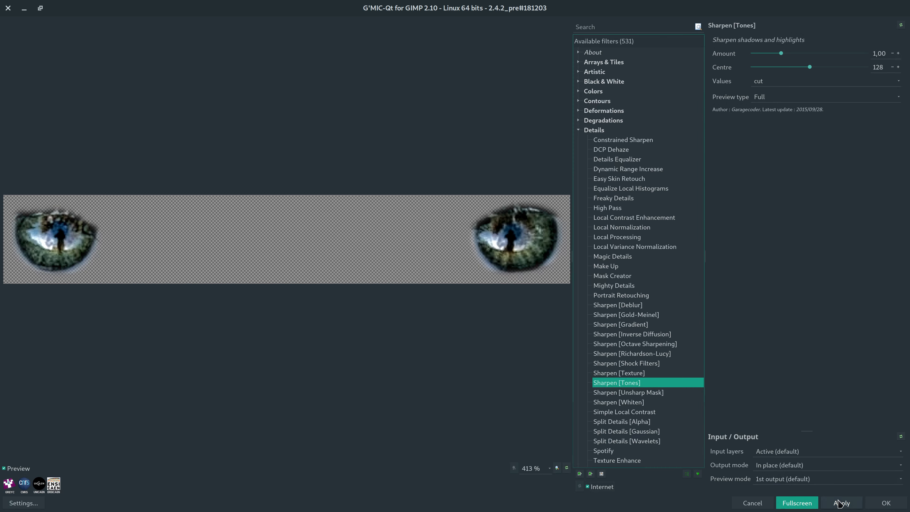
Apply the Various film emulation with the Smooth crome-ish preset to the irises and close G'MIC.
click(579, 130)
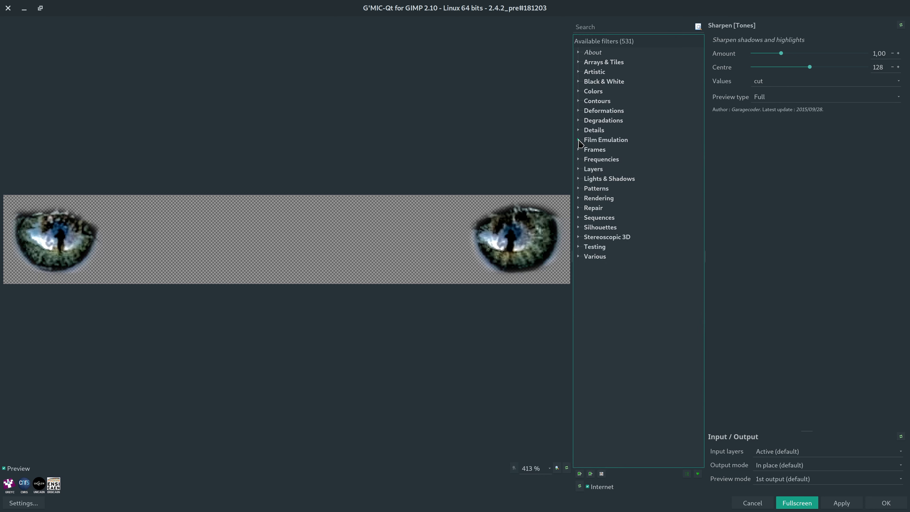
click(578, 140)
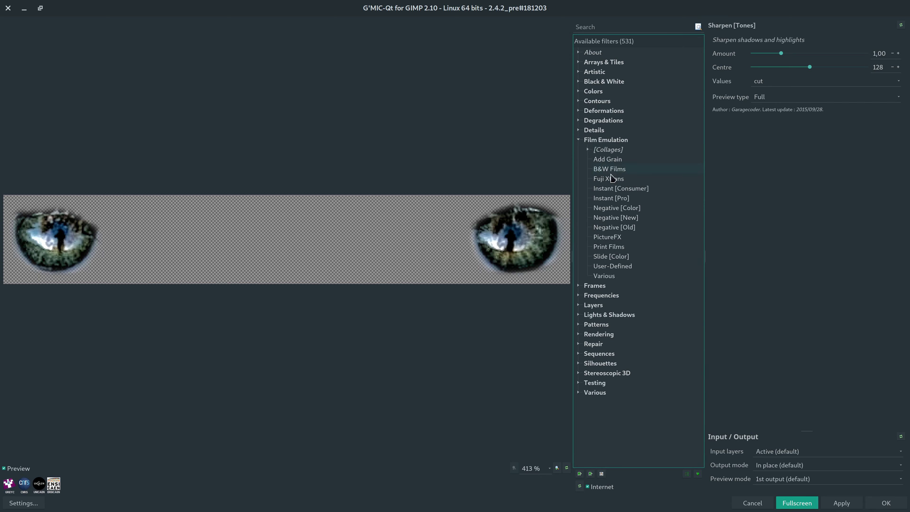
click(614, 276)
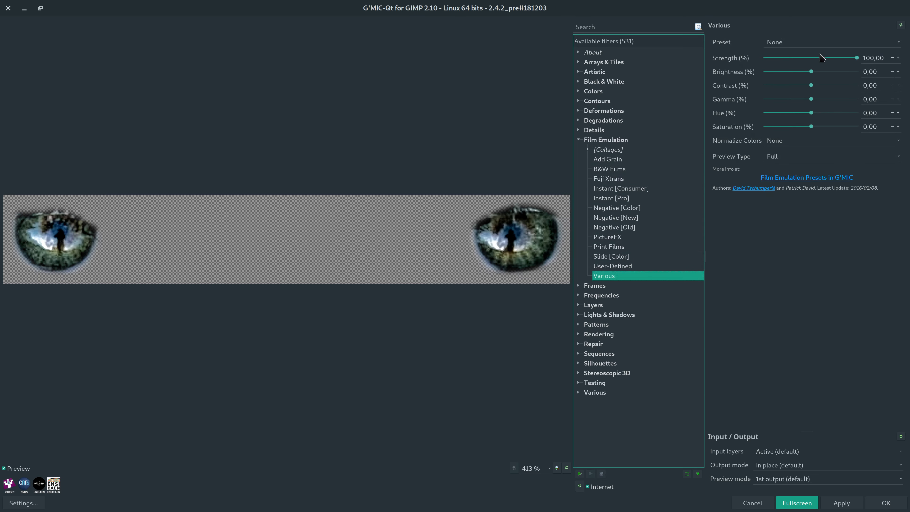
click(813, 42)
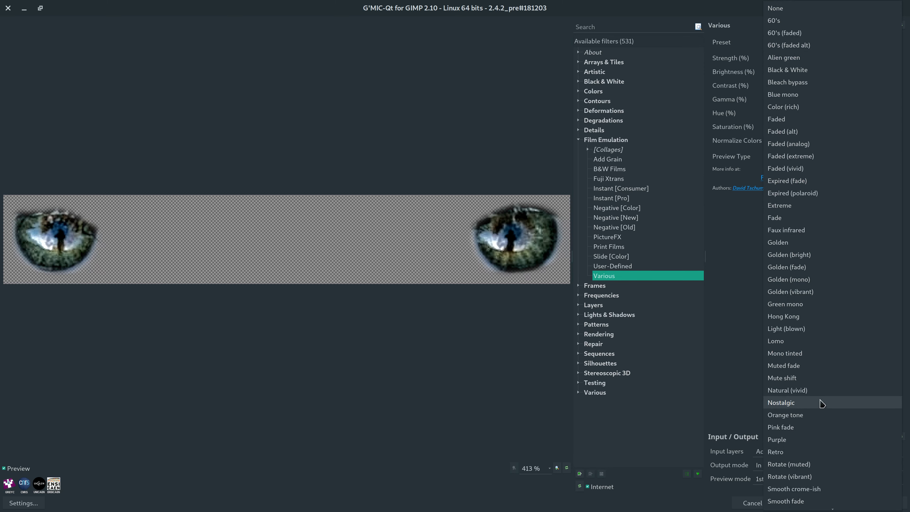
scroll(823, 500, down, 1)
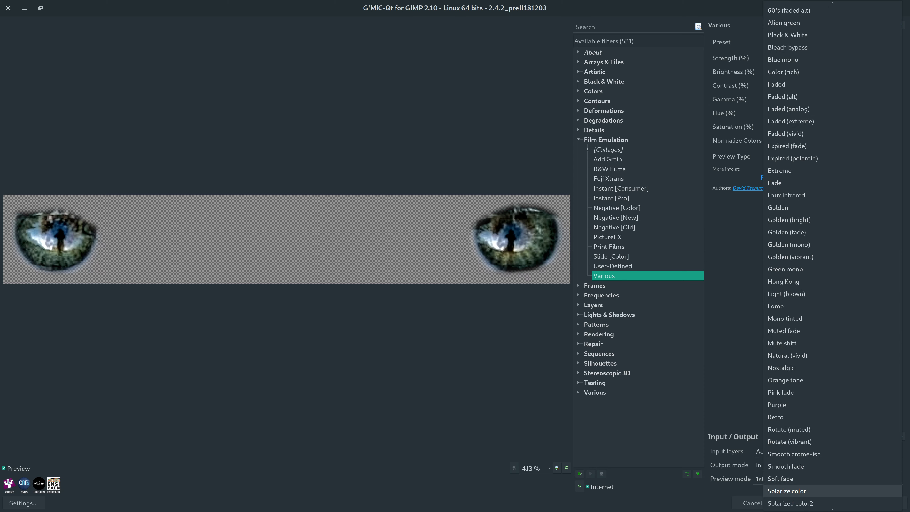
scroll(826, 508, down, 2)
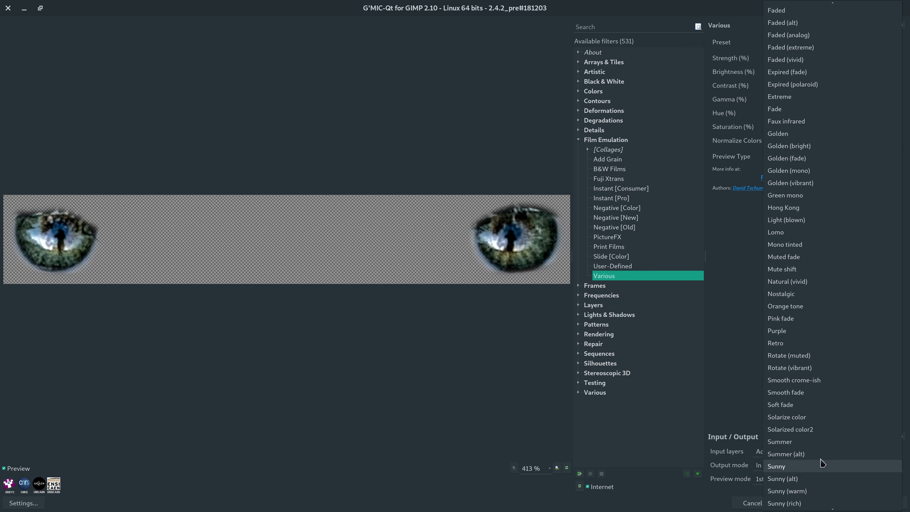
click(811, 383)
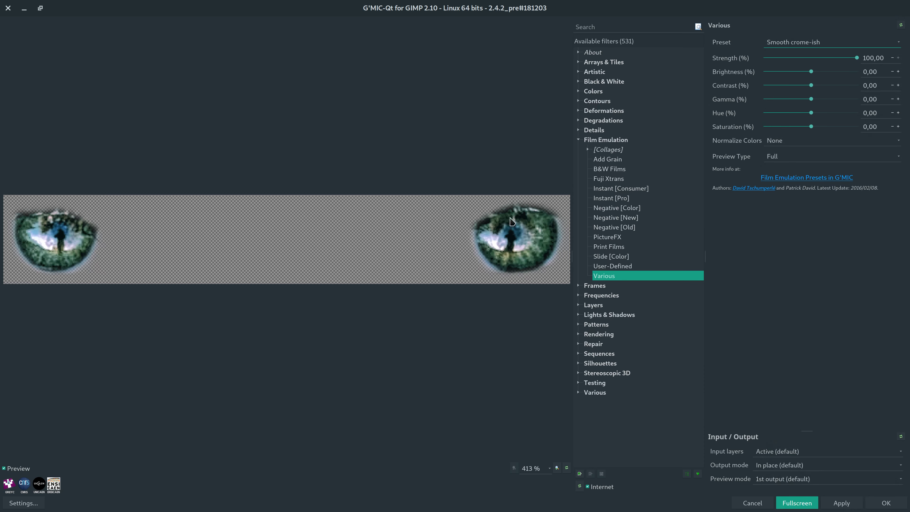
click(883, 502)
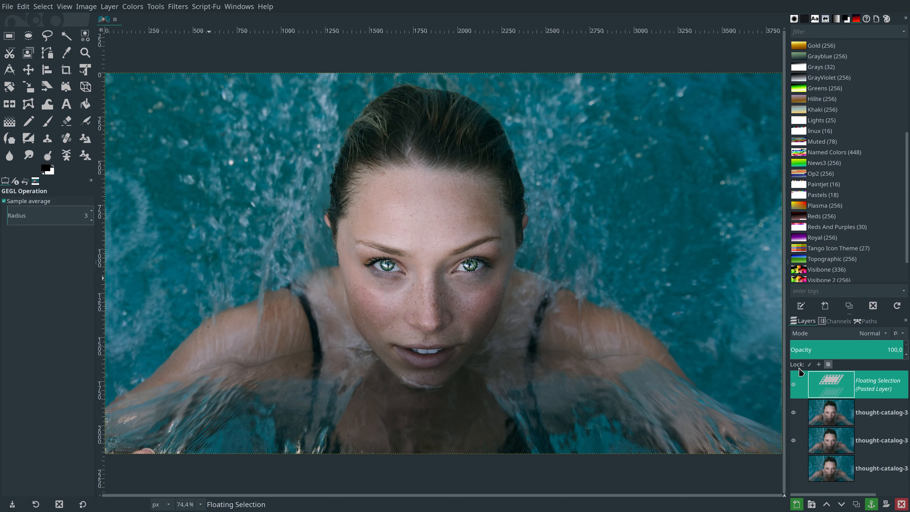
Resize the floating iris selection to the image size.
right_click(836, 382)
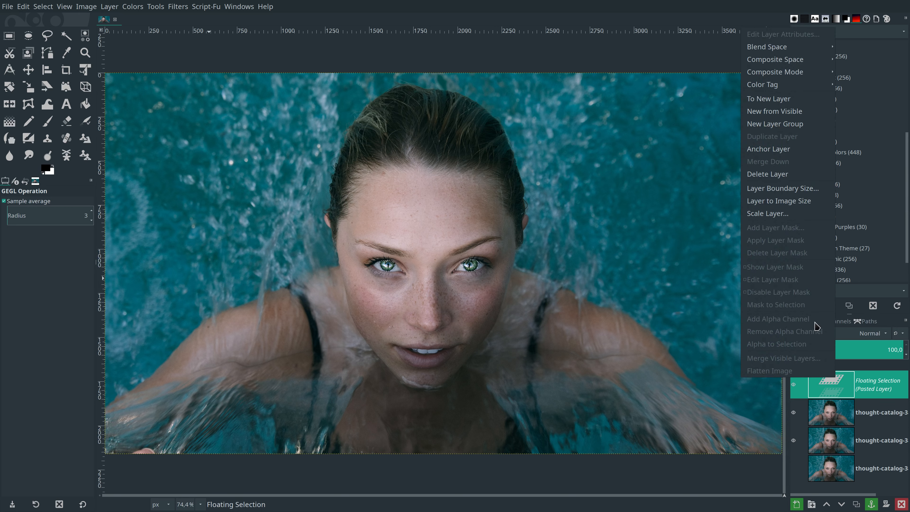
click(783, 202)
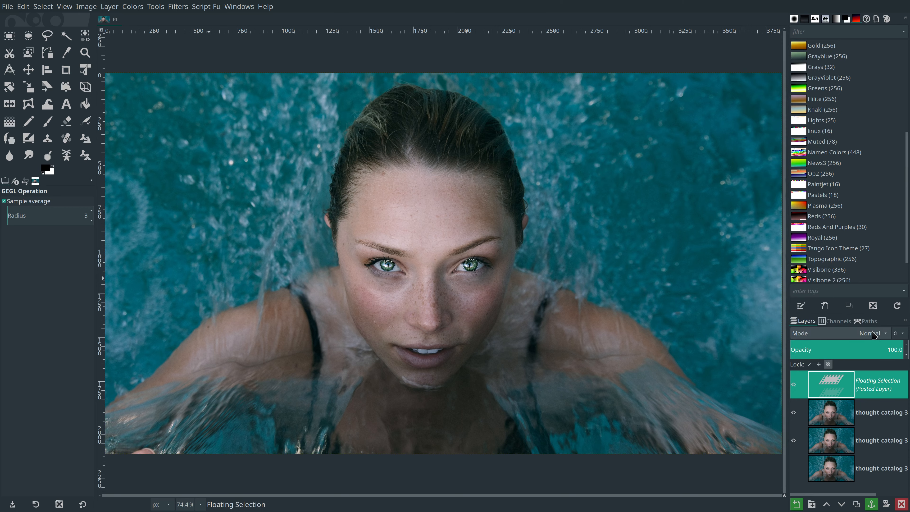
Set the floating irises' blend mode to HSV Value and anchor them onto the photo layer below.
click(873, 334)
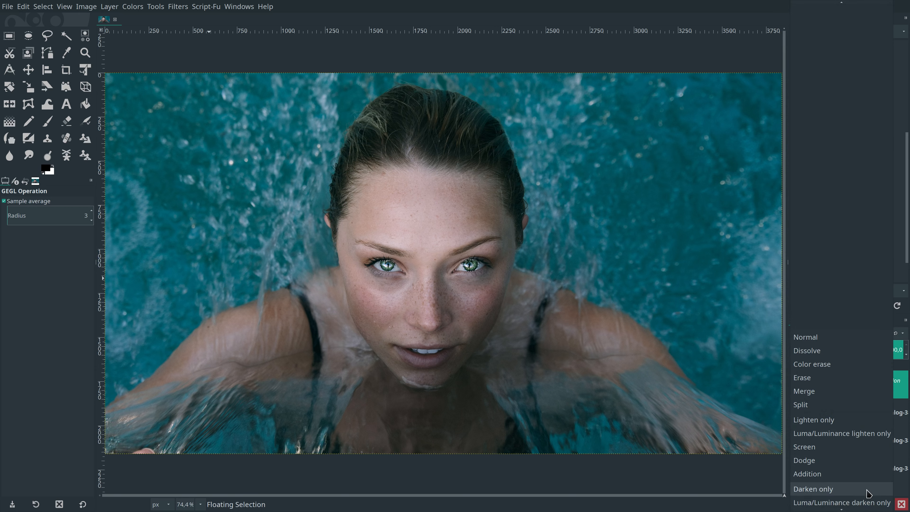
mouse_move(861, 510)
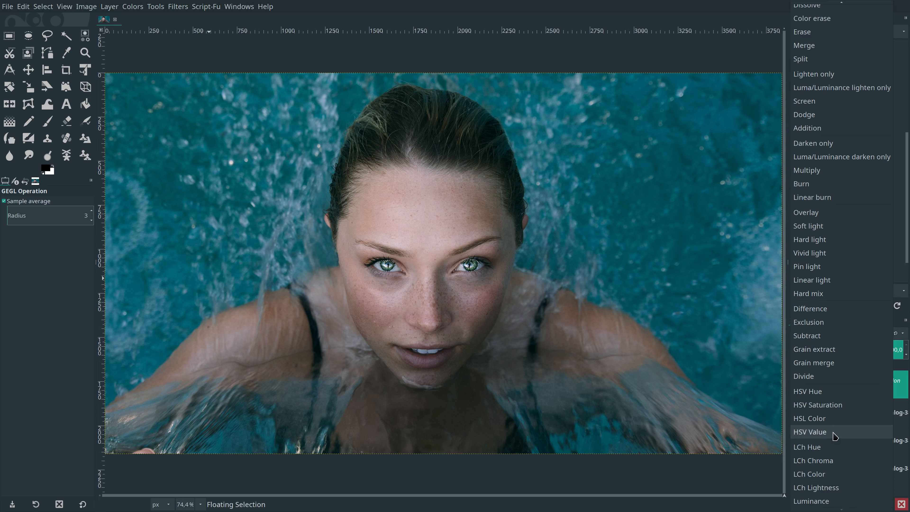
click(834, 434)
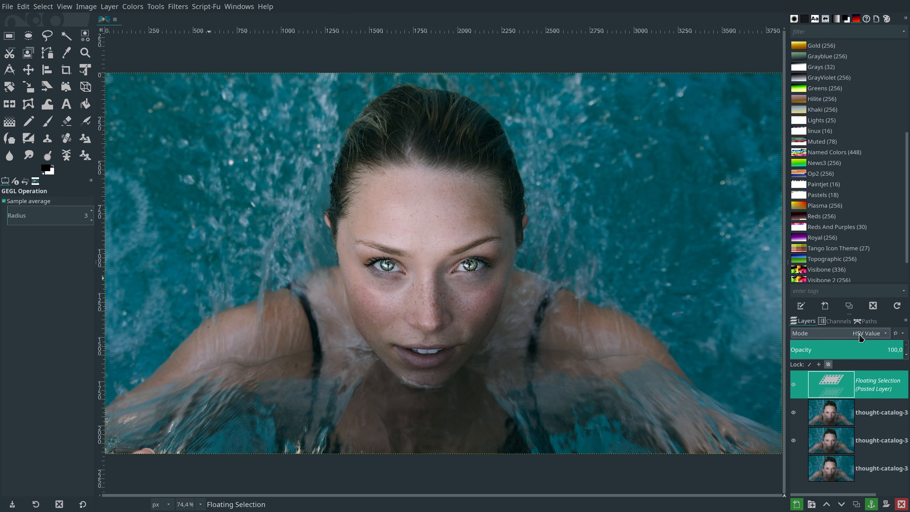
click(867, 333)
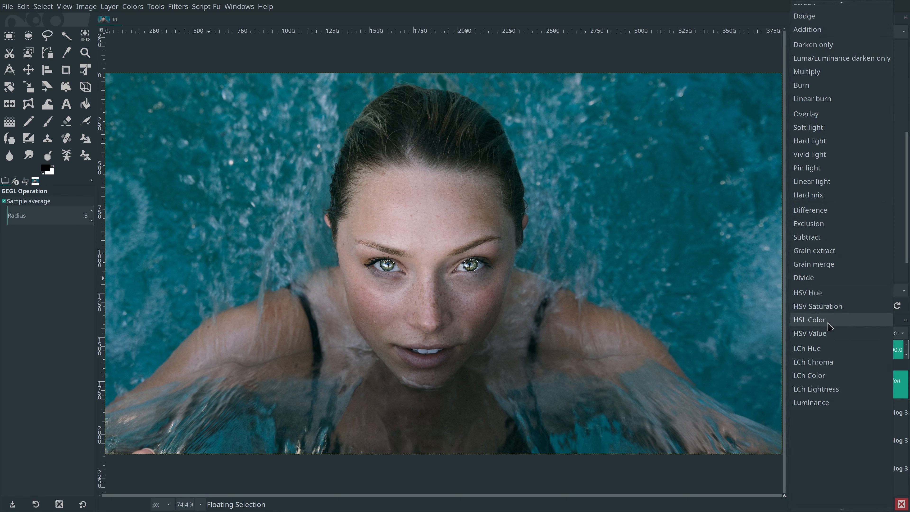
click(829, 339)
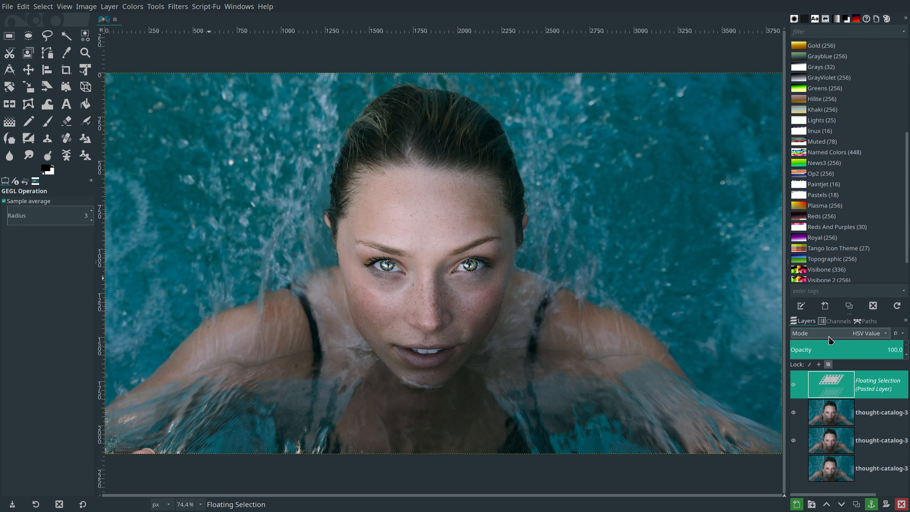
right_click(828, 381)
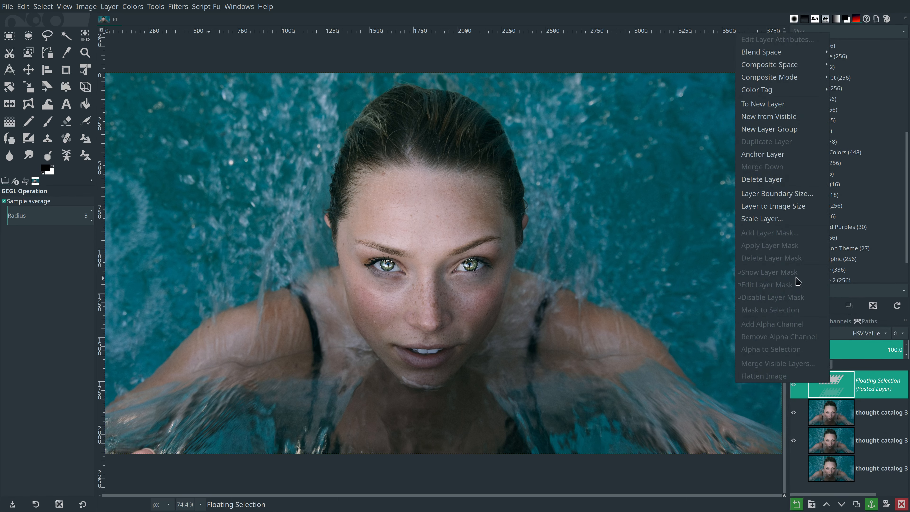
click(779, 154)
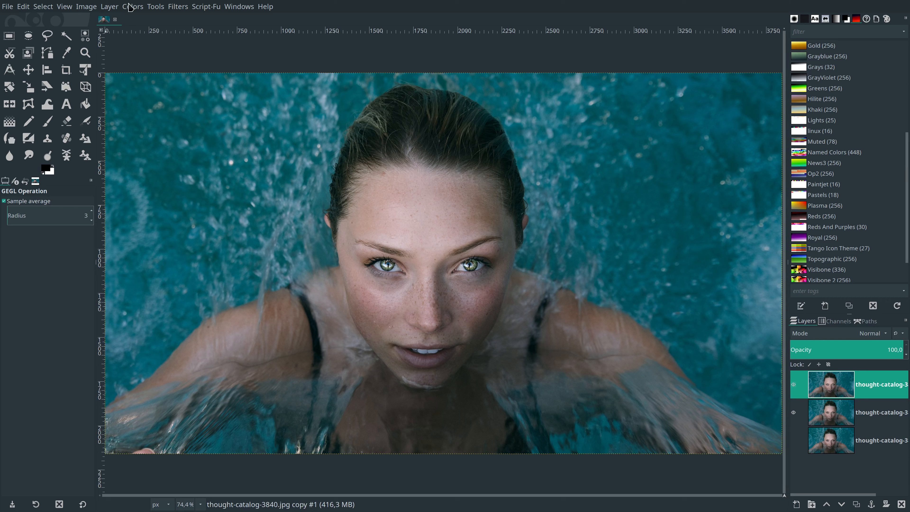
Adjust the photo layer's Levels with a black input of 11 and a white input of 223.
click(131, 7)
click(143, 121)
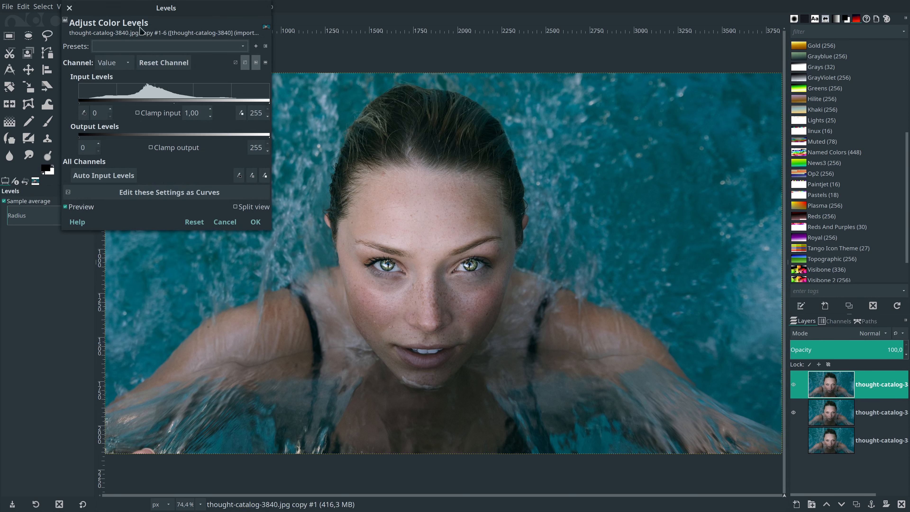
drag(159, 10, 640, 91)
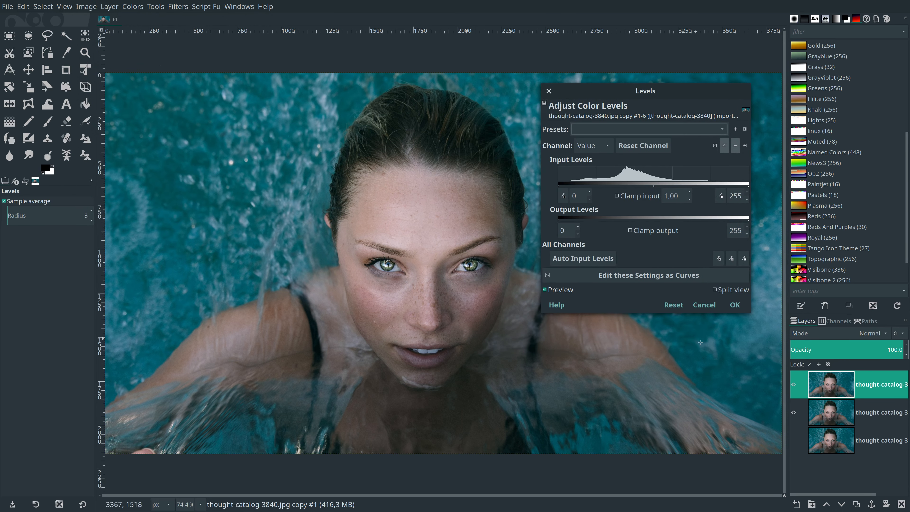
drag(751, 312, 755, 360)
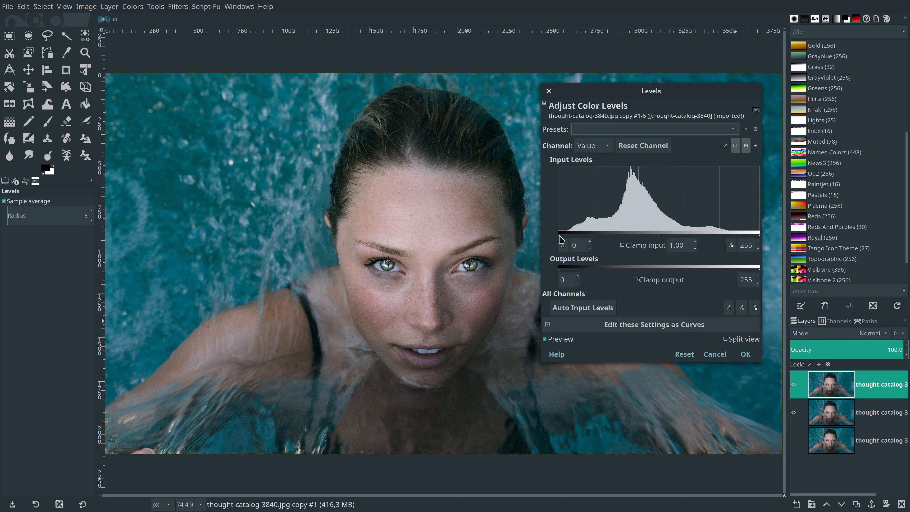
drag(560, 237, 566, 237)
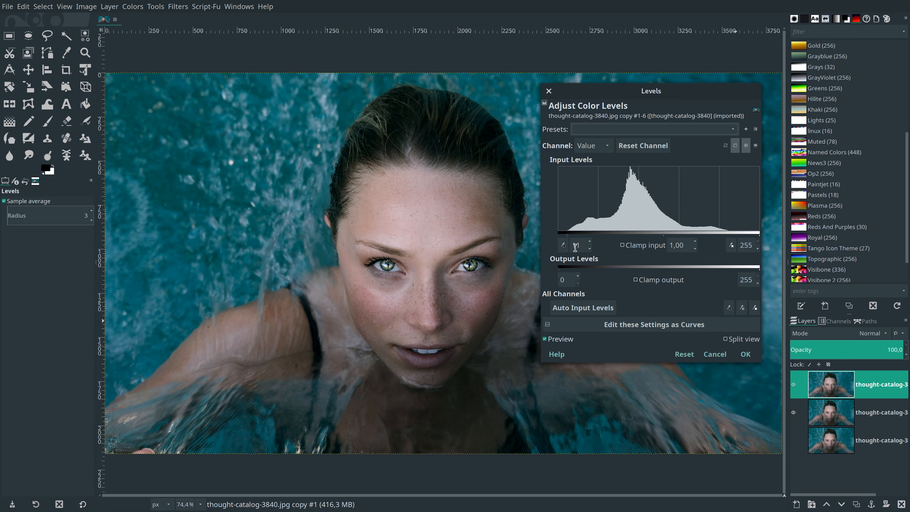
drag(758, 236, 734, 237)
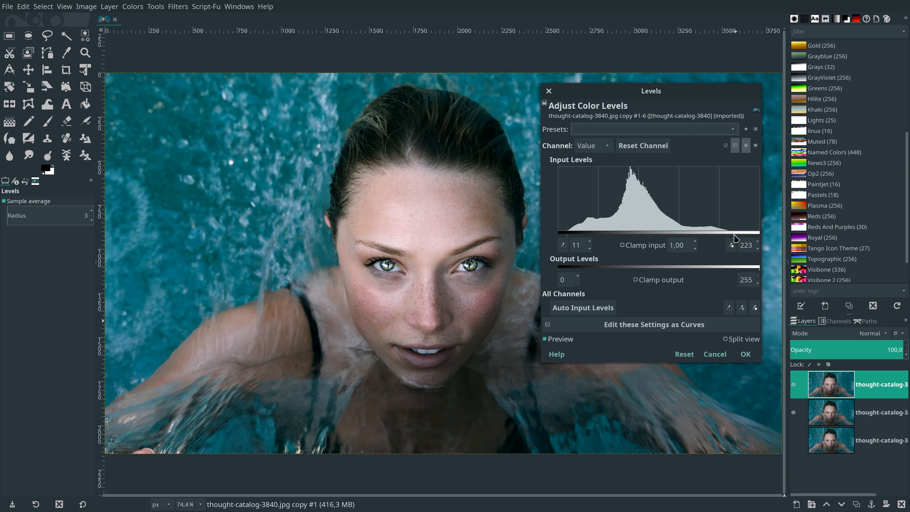
click(745, 354)
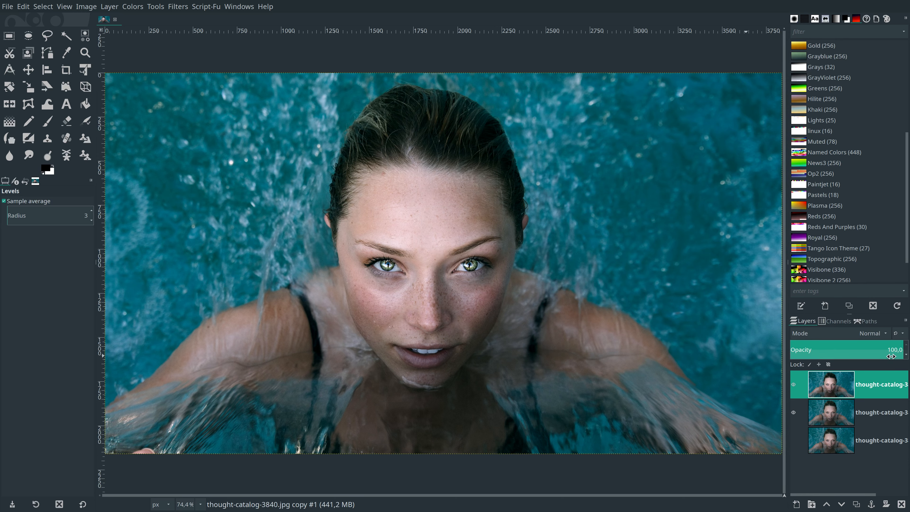
Set the top photo layer's opacity to 50.
mouse_move(891, 356)
mouse_down()
mouse_move(786, 348)
mouse_move(907, 352)
mouse_up()
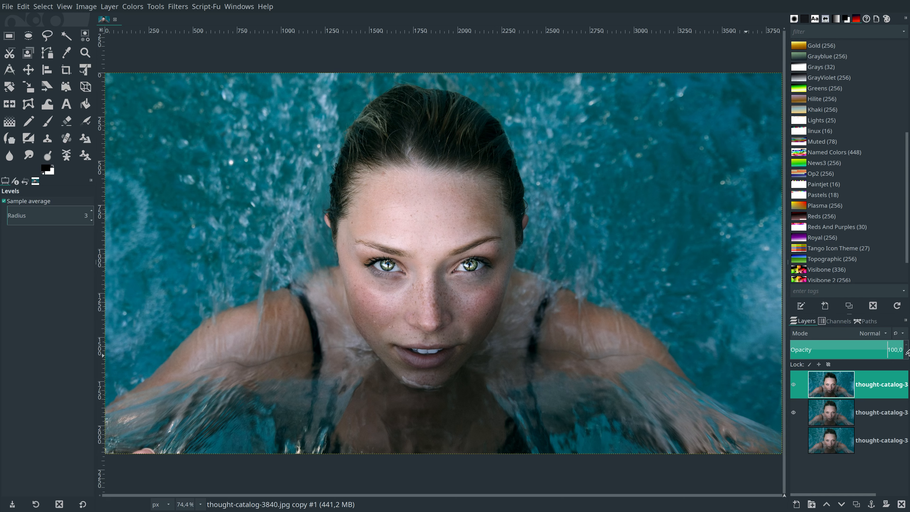
click(891, 355)
text(50)
key(Return)
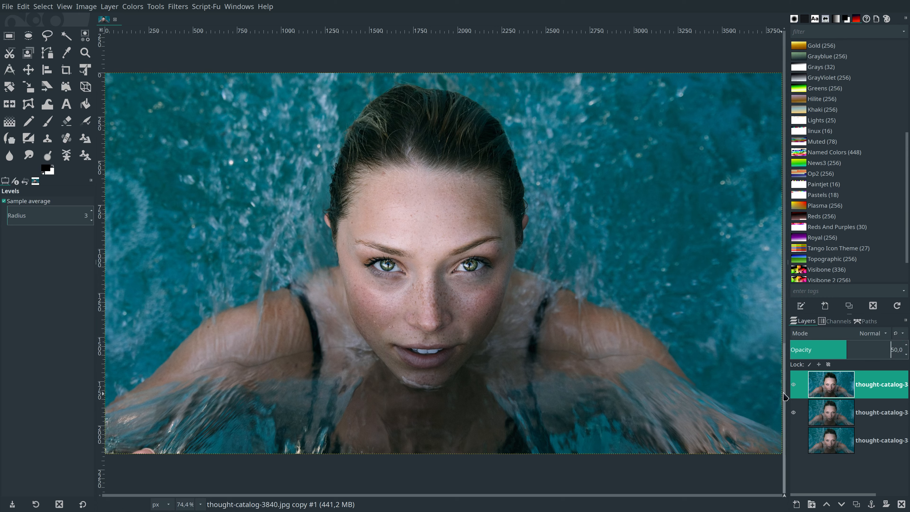
Hide and show the top layer to compare the effect, and merge it down onto the layer below.
click(794, 385)
click(794, 385)
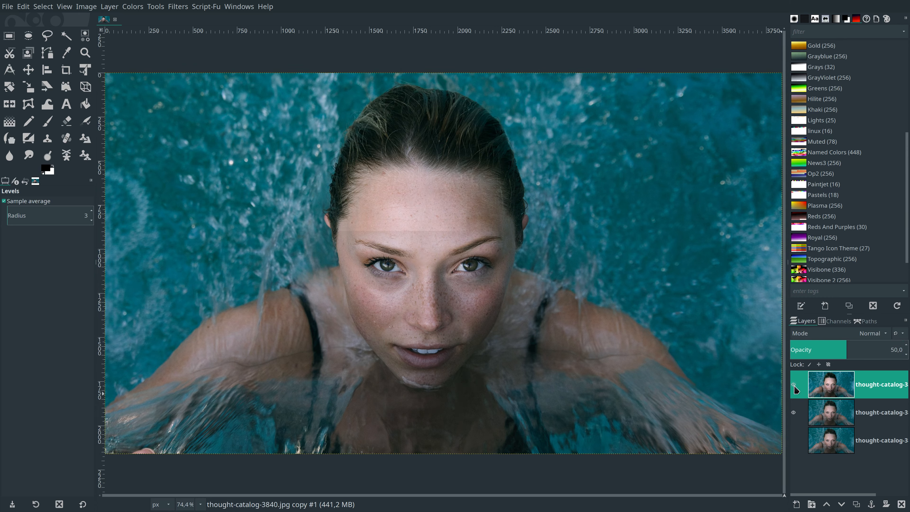
right_click(842, 389)
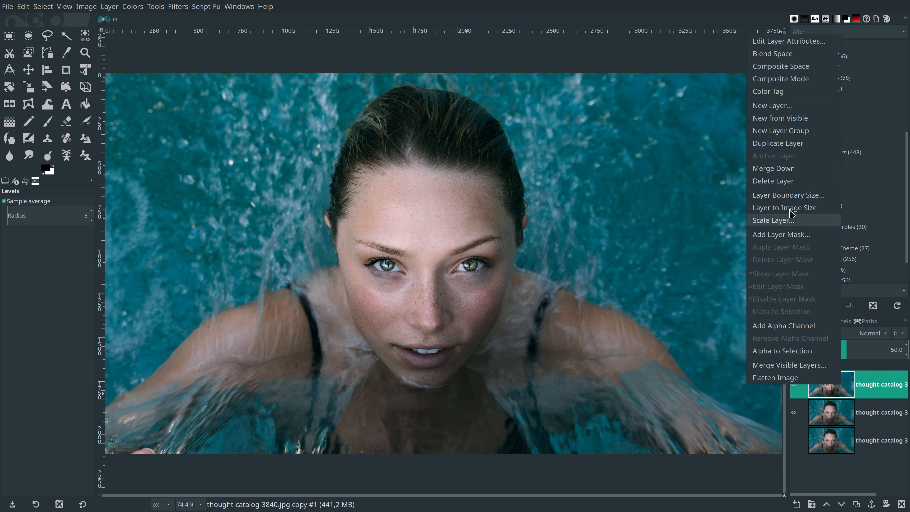
key(Escape)
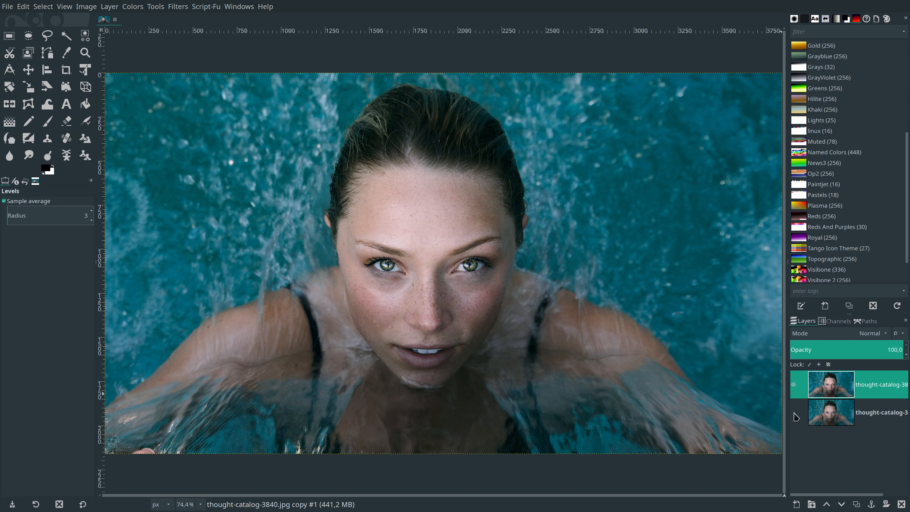
Show the original photo layer and toggle the merged layer's visibility to compare before and after.
click(794, 413)
click(794, 385)
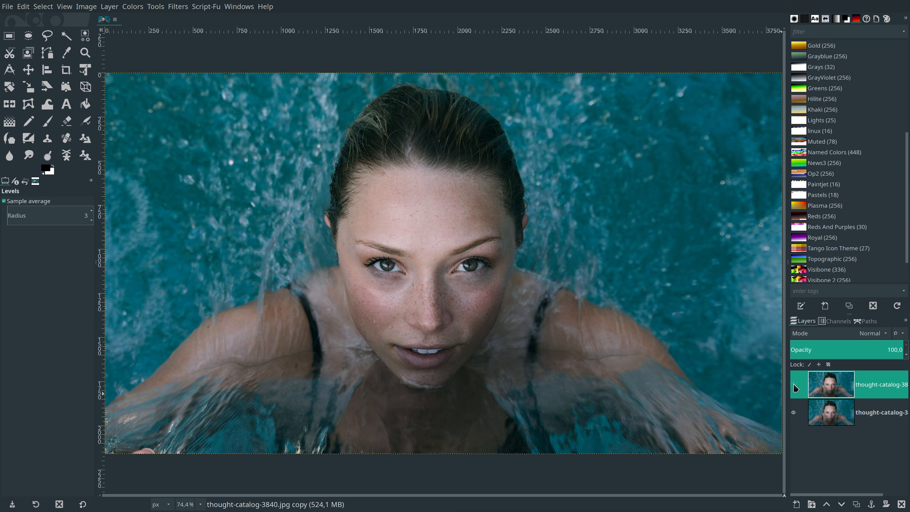
click(793, 384)
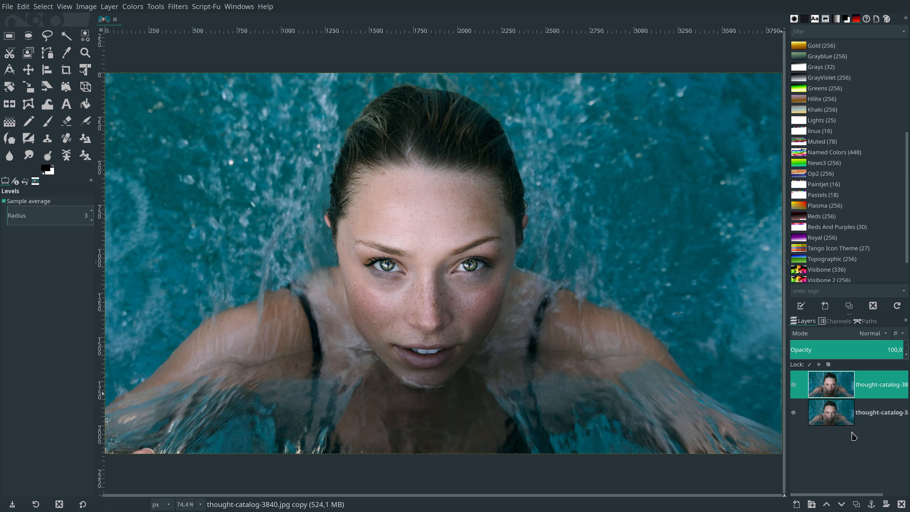